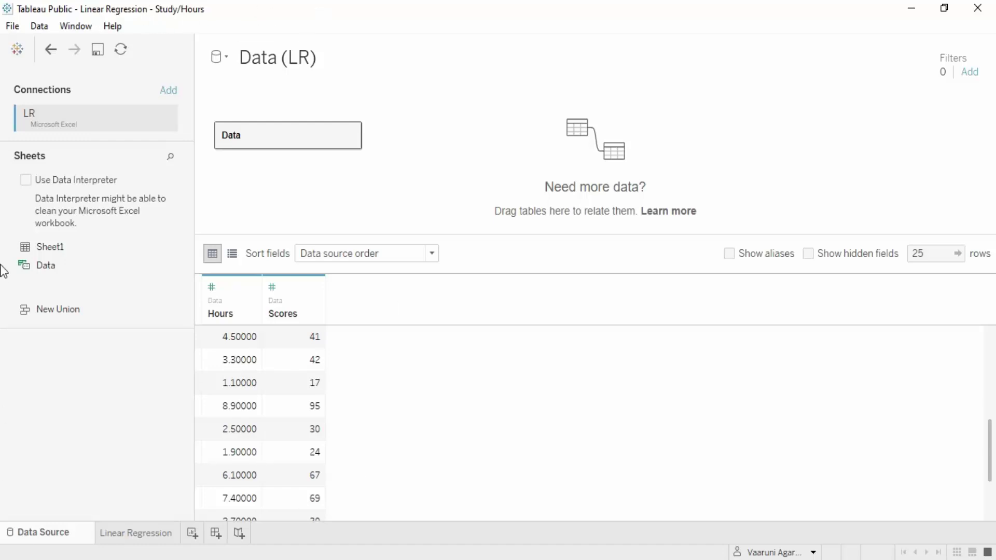
Step: Switch to the Linear Regression worksheet and restore its Scores-versus-Hours trend chart from the dimmed highlight
click(139, 533)
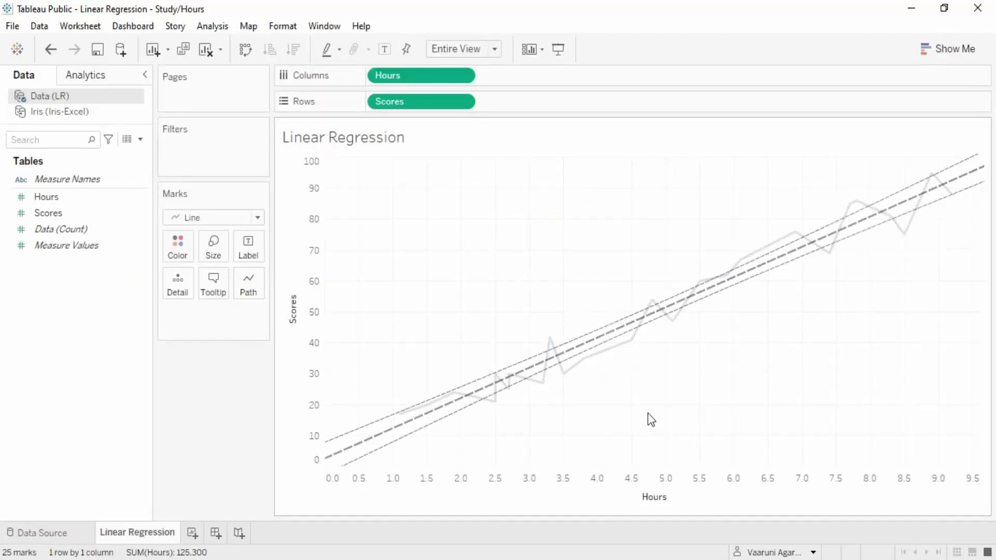
click(631, 378)
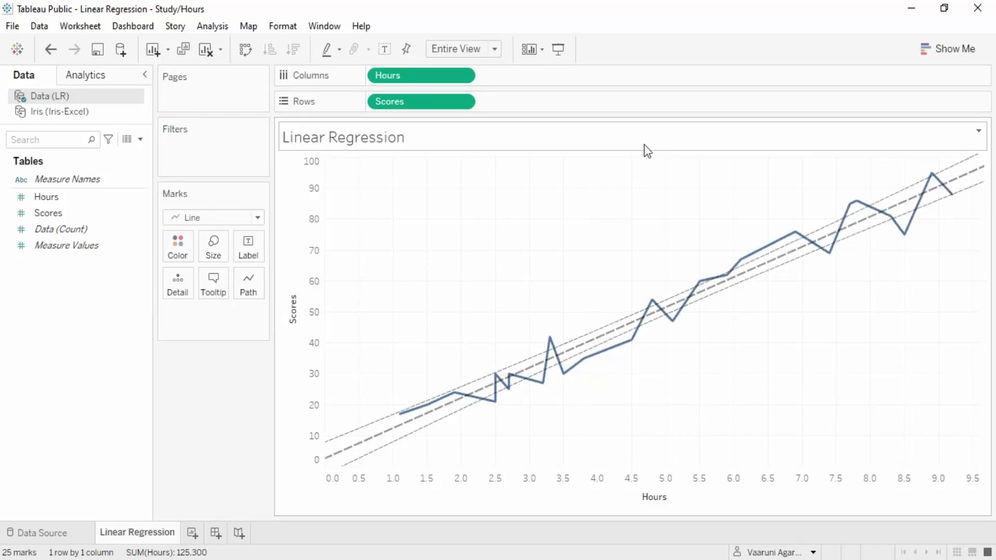
click(206, 49)
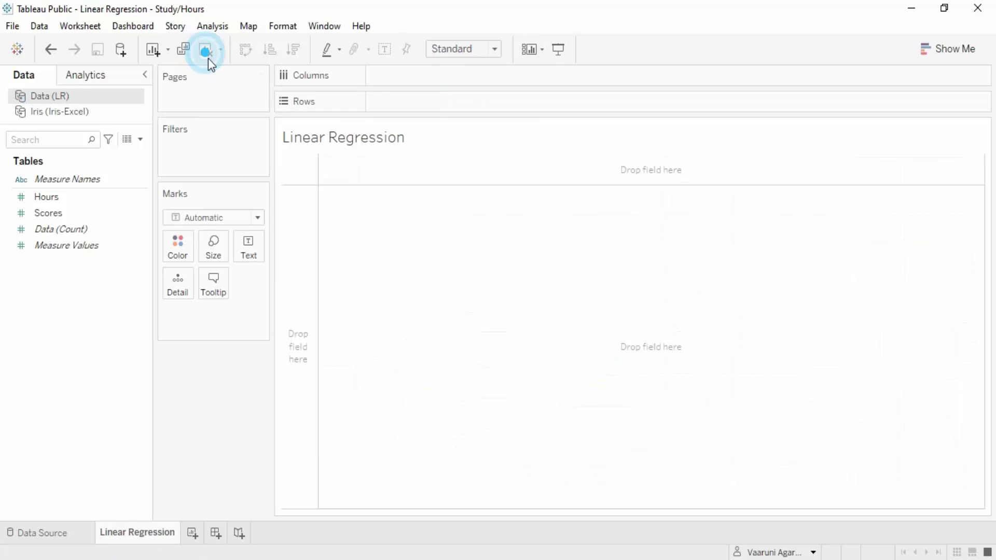
click(32, 532)
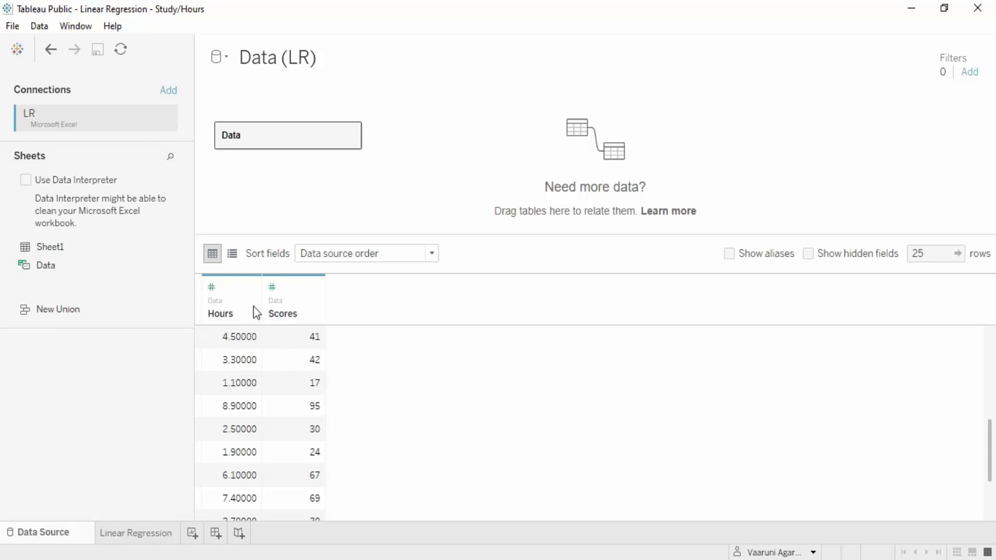
scroll(290, 441, down, 2)
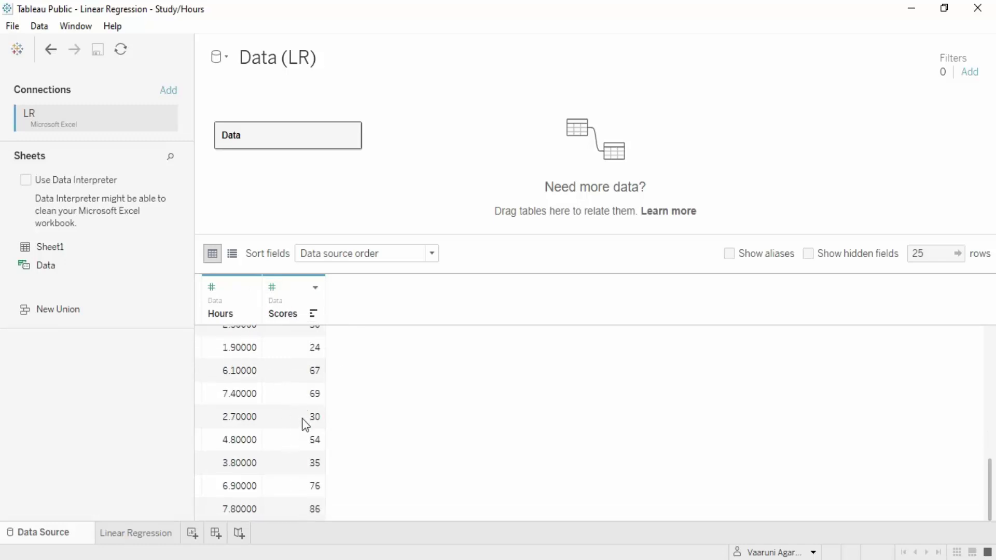
scroll(301, 487, up, 2)
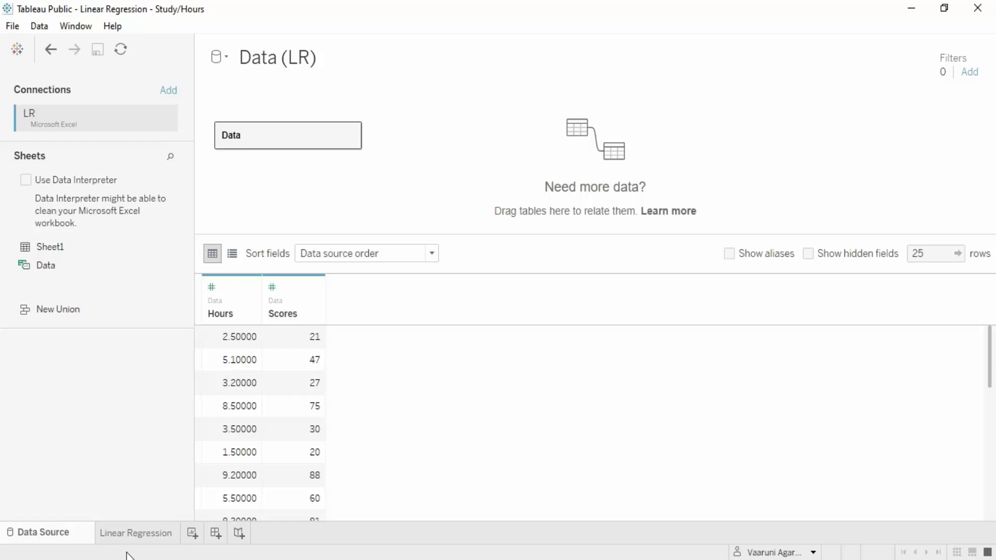
Step: In the Linear Regression worksheet, put Hours on Columns and Scores on Rows
click(122, 534)
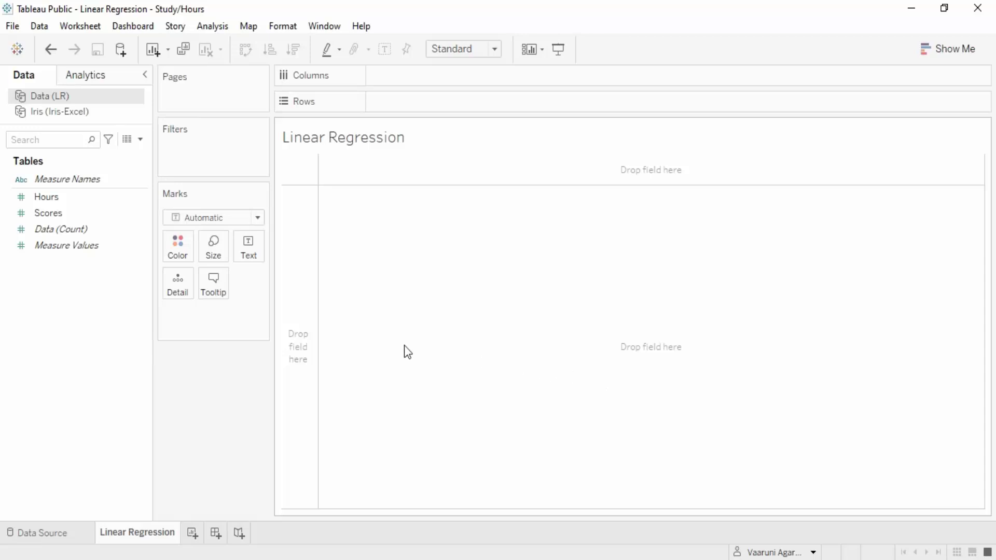
click(57, 213)
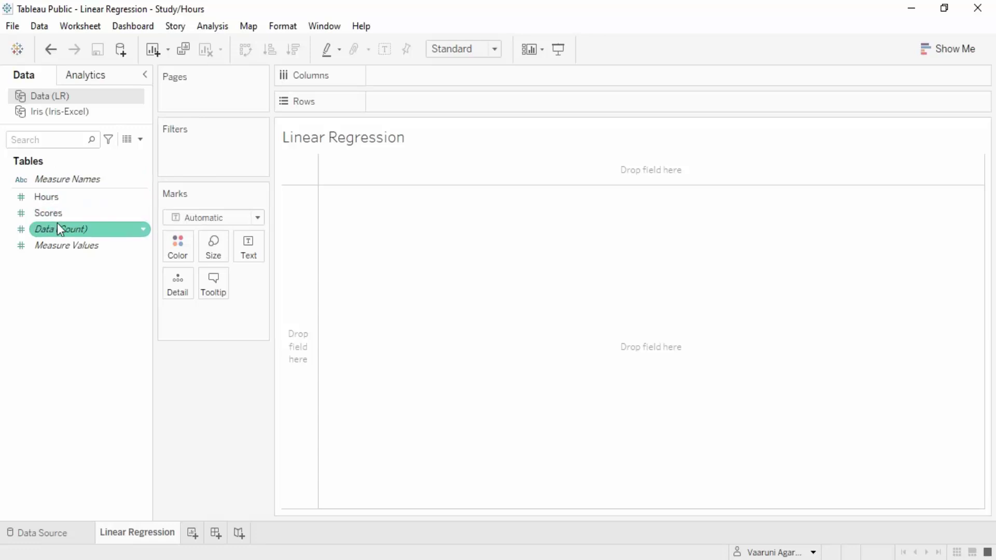
mouse_move(53, 201)
mouse_down()
mouse_move(483, 65)
mouse_move(400, 79)
mouse_up()
mouse_move(46, 215)
mouse_down()
mouse_move(441, 117)
mouse_move(391, 111)
mouse_up()
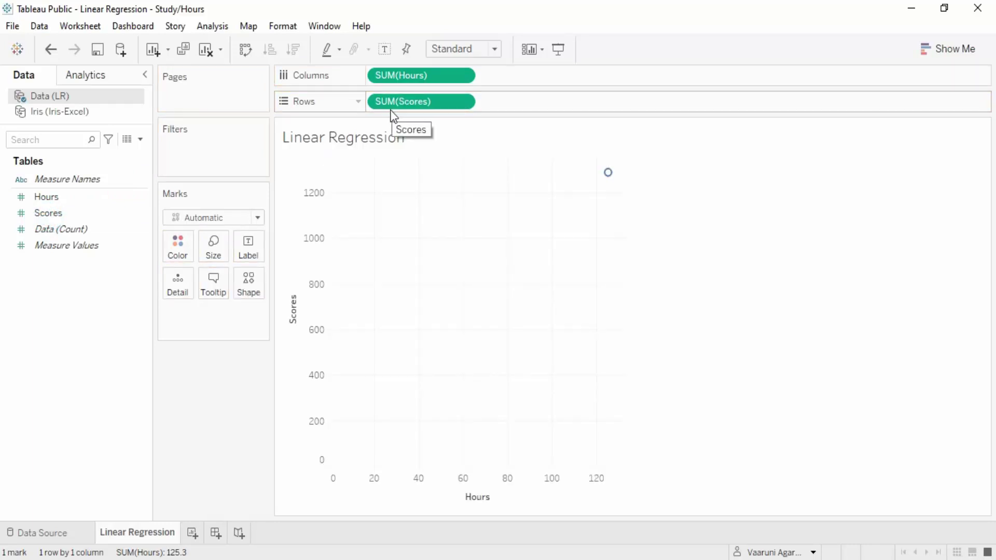
Step: Swap rows and columns twice, leaving SUM(Hours) across and SUM(Scores) up
click(248, 56)
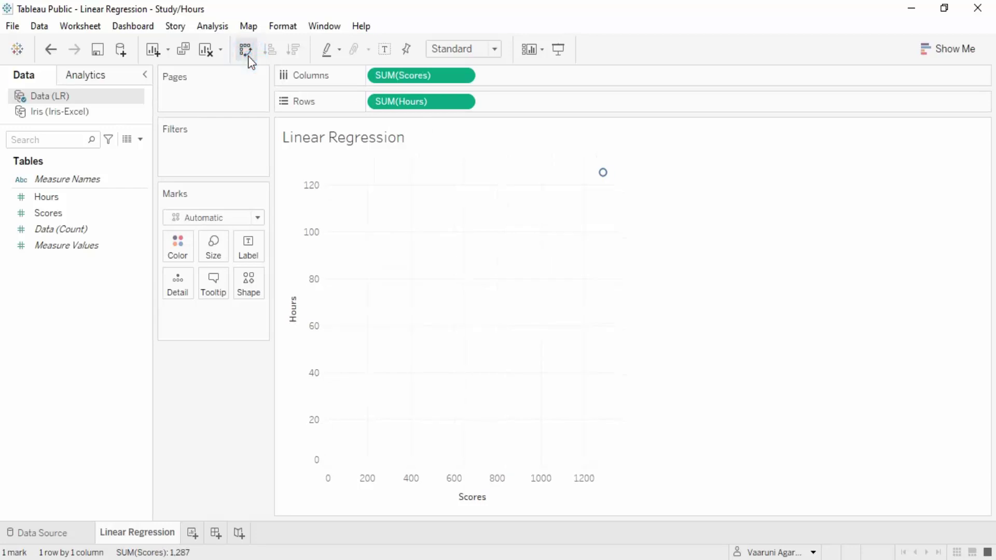
click(248, 55)
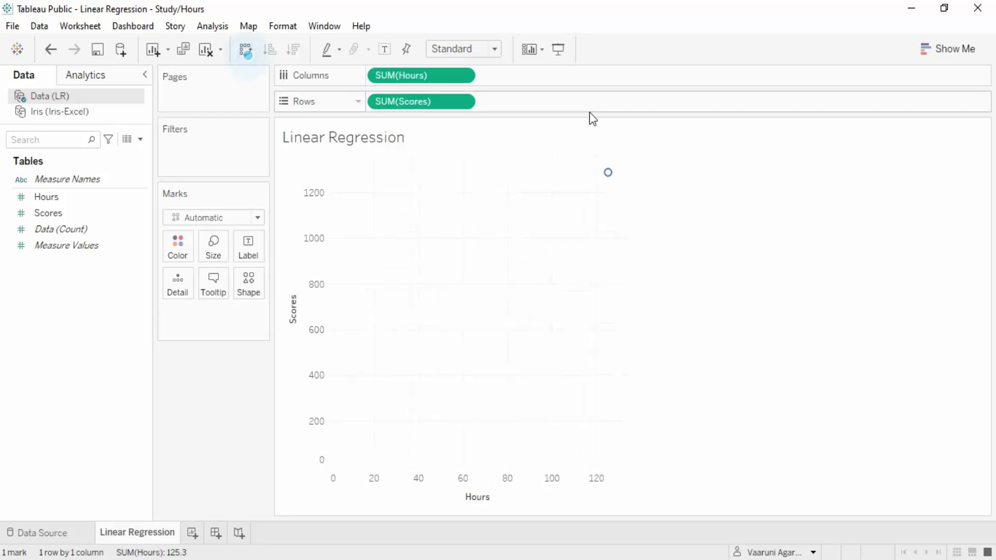
click(226, 27)
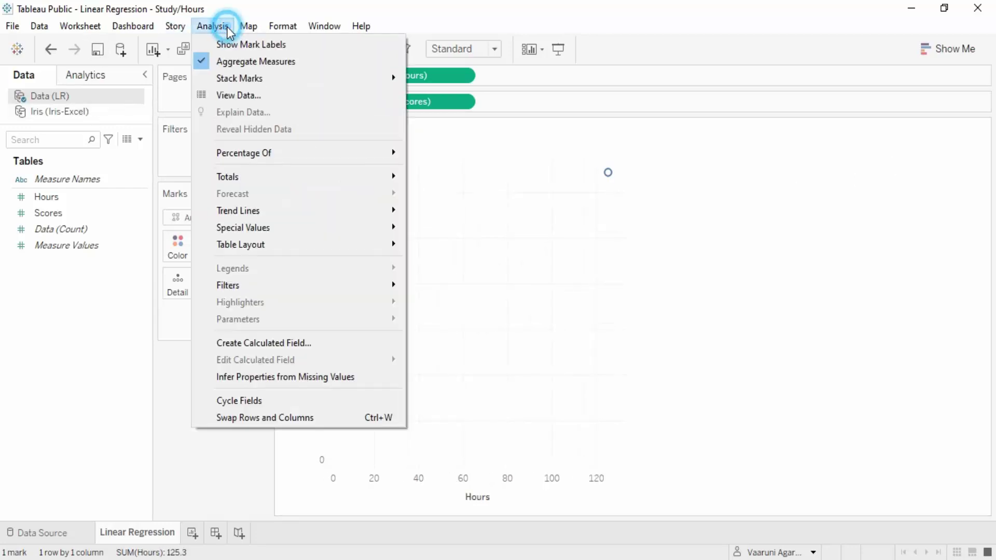
Step: Turn off Aggregate Measures and fit to Entire View, showing all 25 Hours-versus-Scores points
click(223, 60)
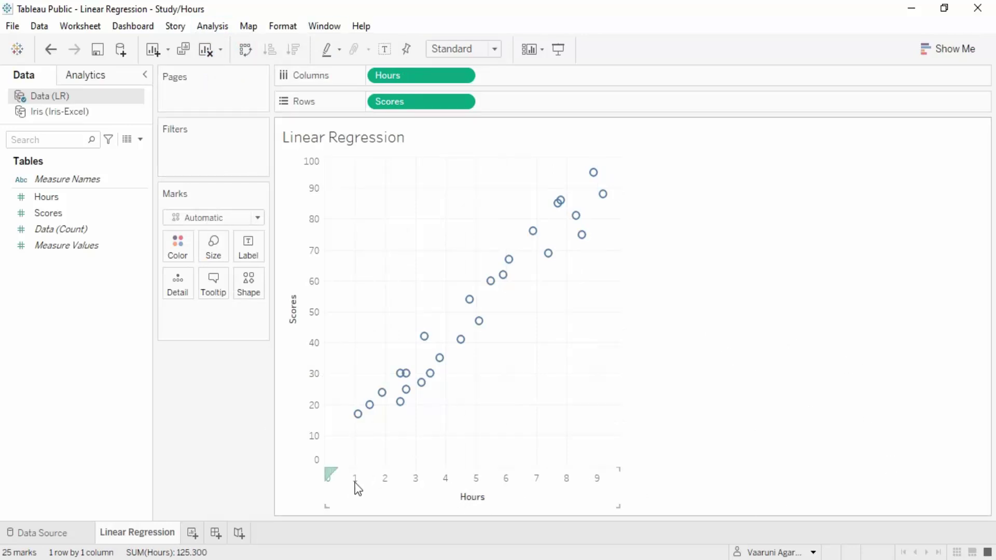
click(495, 49)
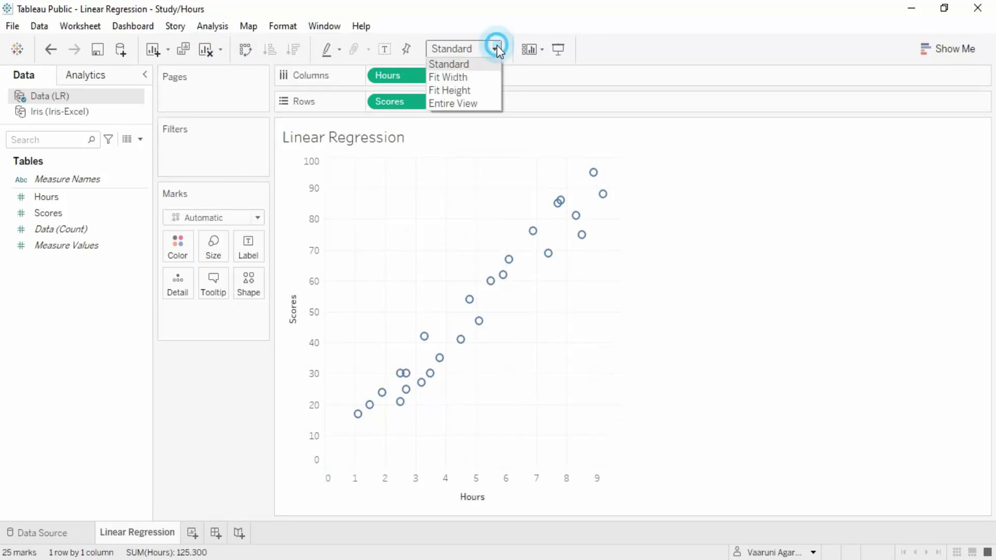
click(472, 103)
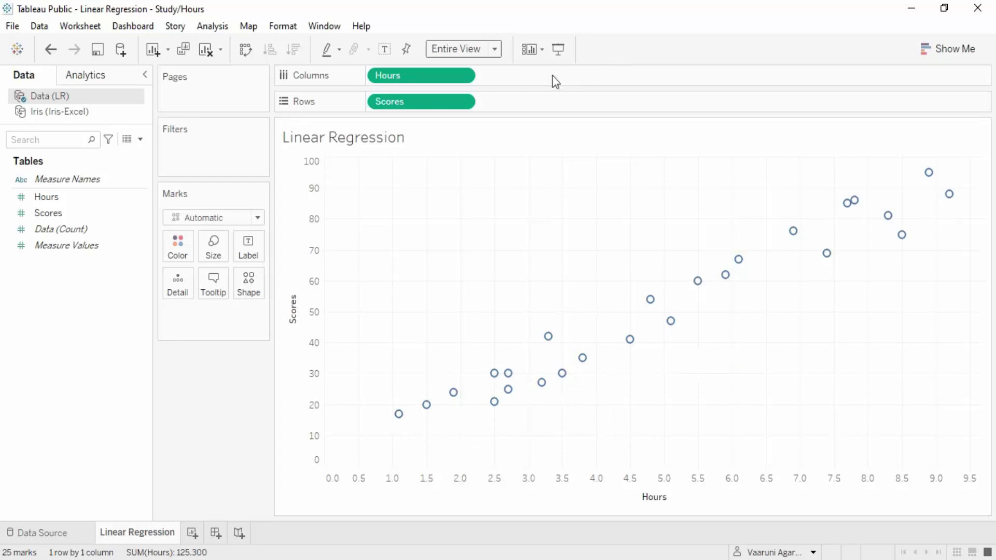
click(244, 46)
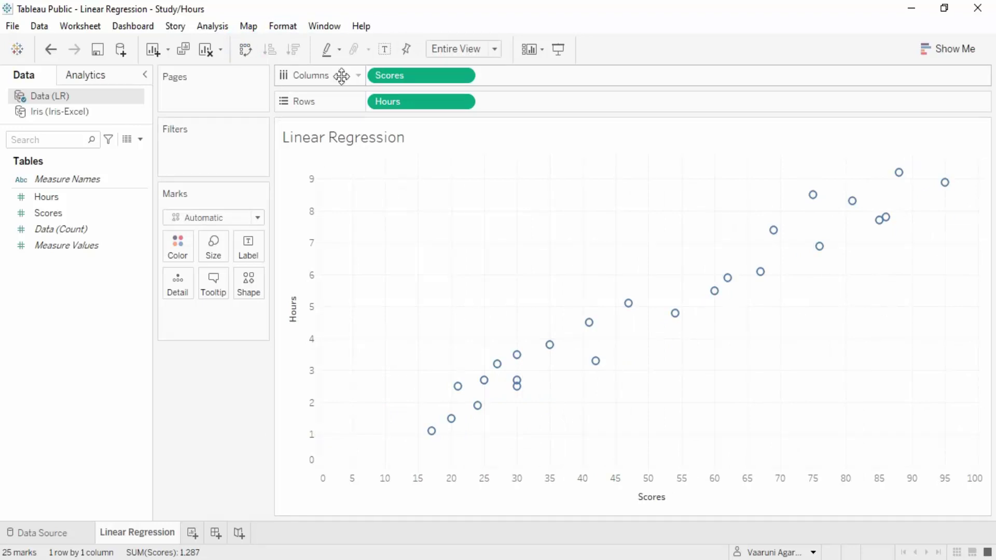
click(248, 51)
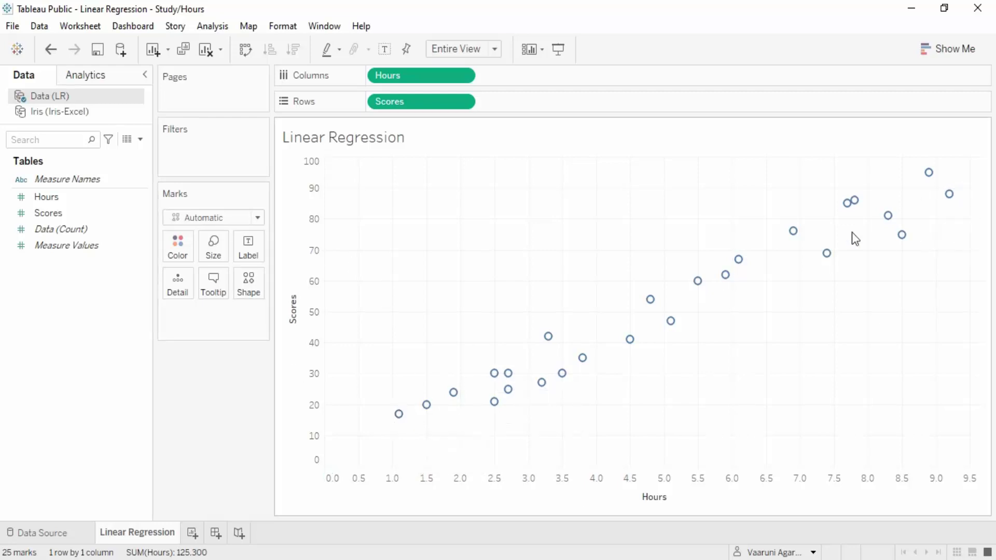
mouse_move(801, 229)
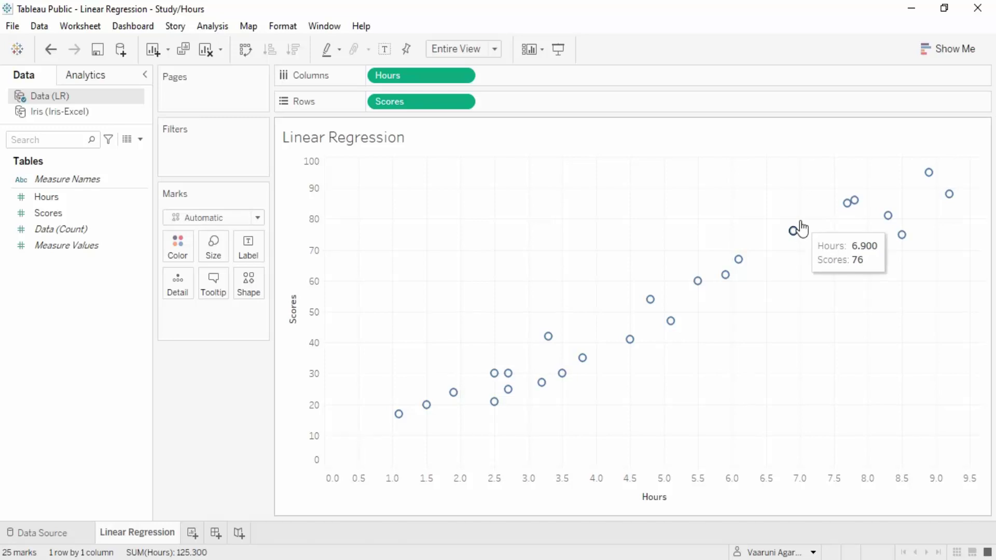
mouse_move(830, 259)
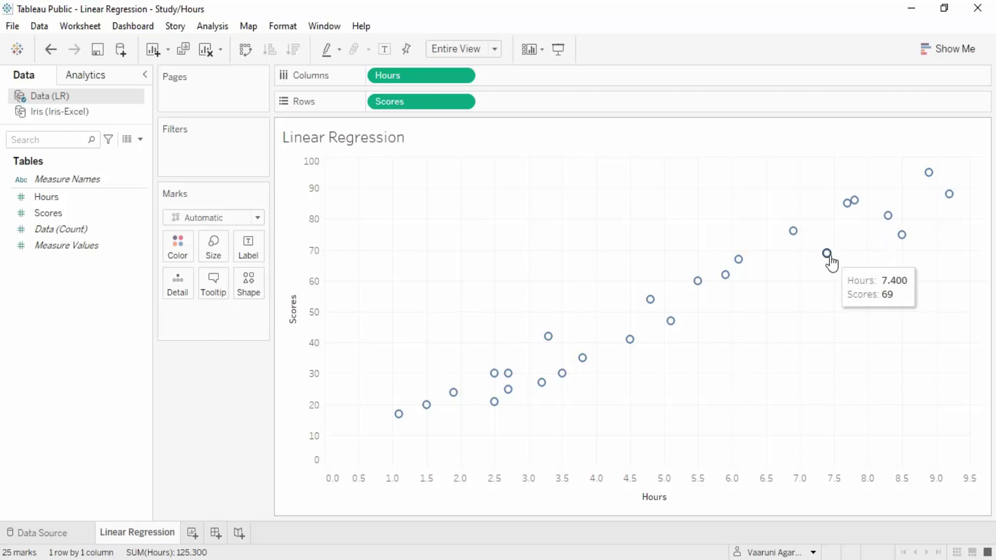
mouse_move(943, 205)
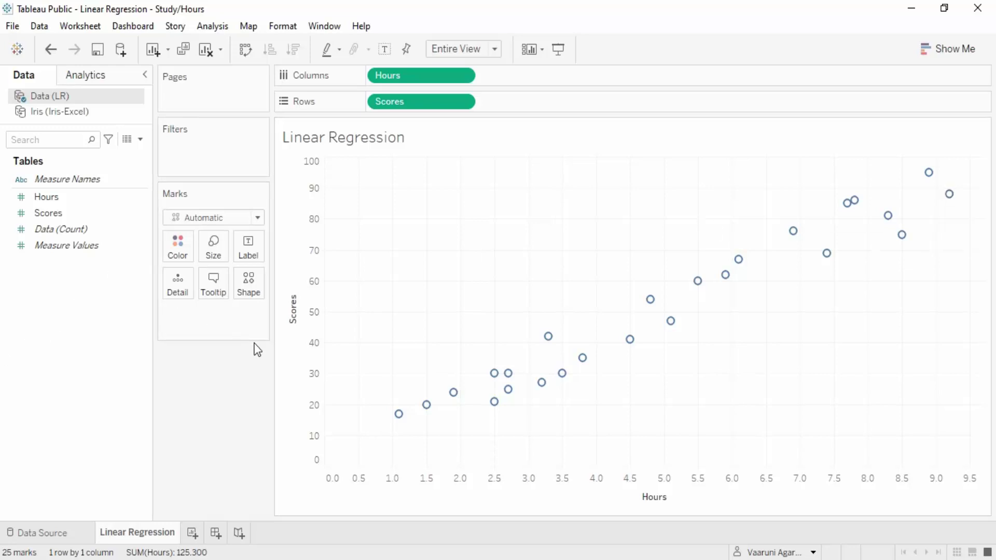
Step: Change the mark type to Line, then bring up the Analytics pane's models
click(258, 217)
click(206, 275)
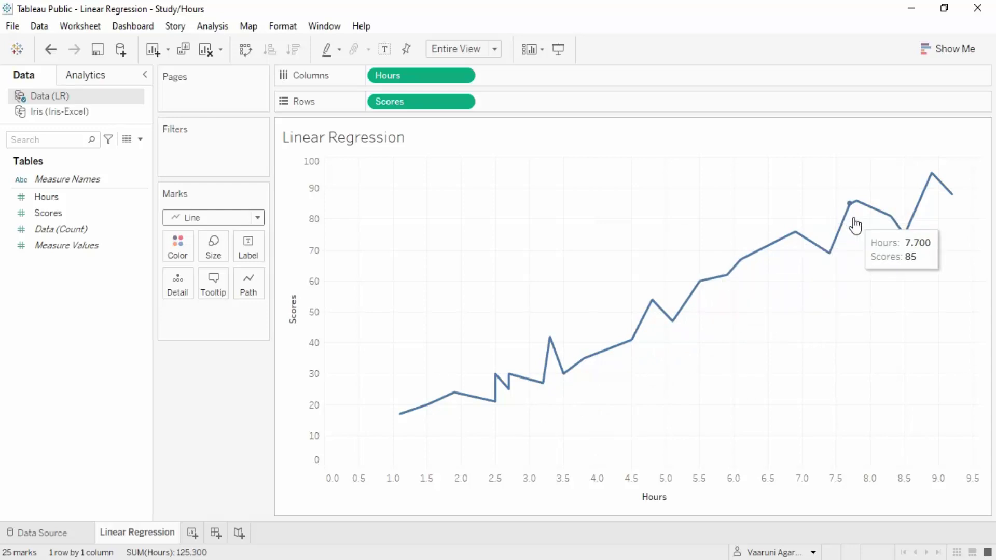
click(100, 78)
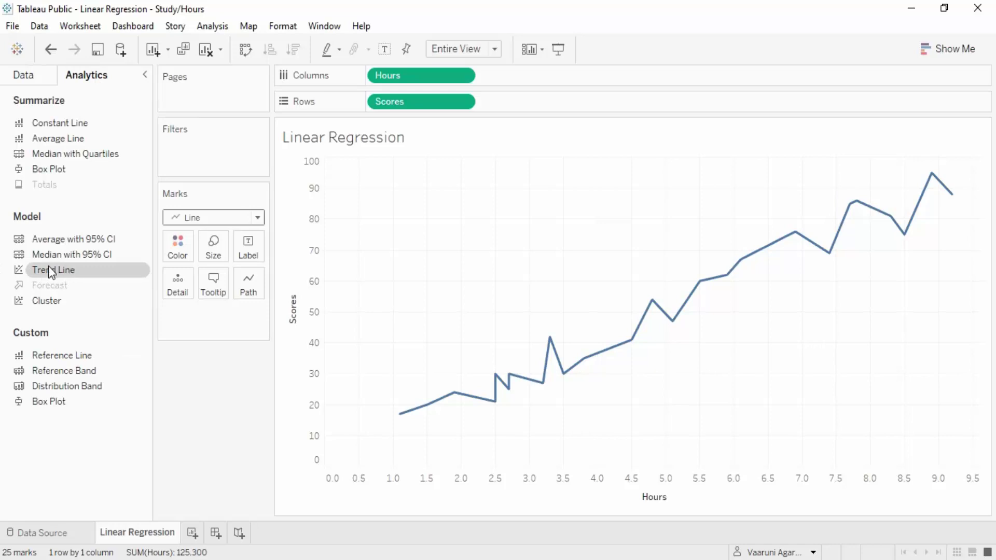
drag(53, 269, 145, 389)
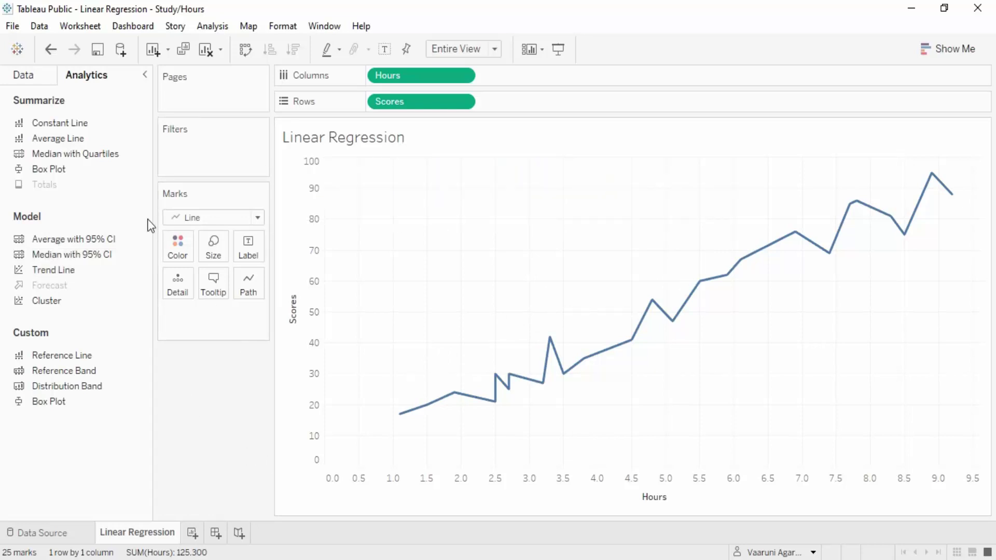
Step: Set the mark type back to Automatic and drag Trend Line onto the scatter
click(209, 218)
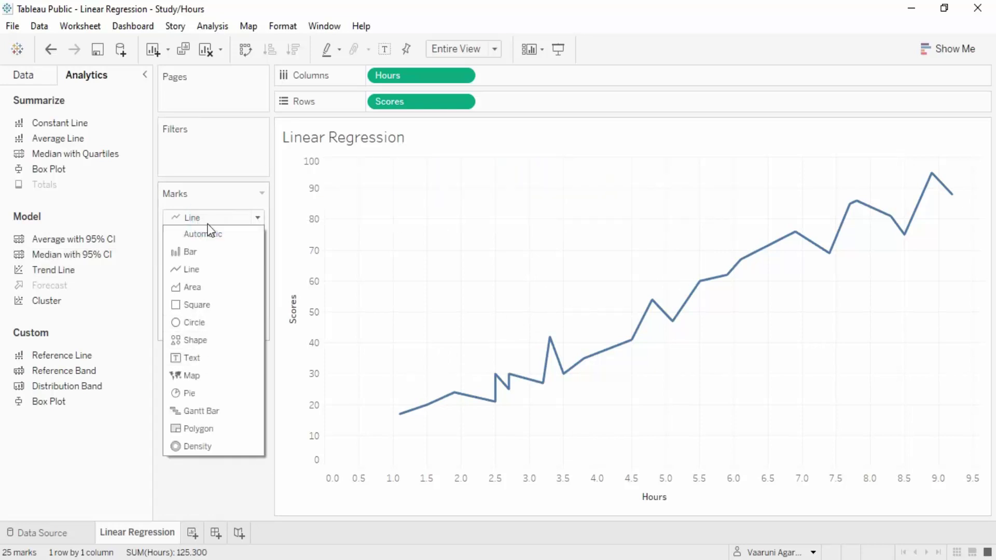
click(205, 239)
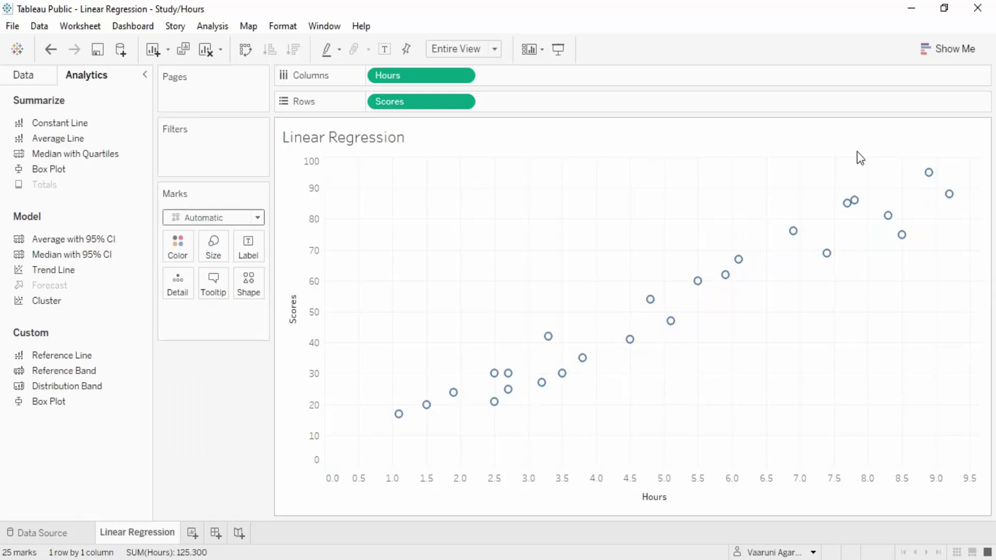
drag(67, 271, 363, 185)
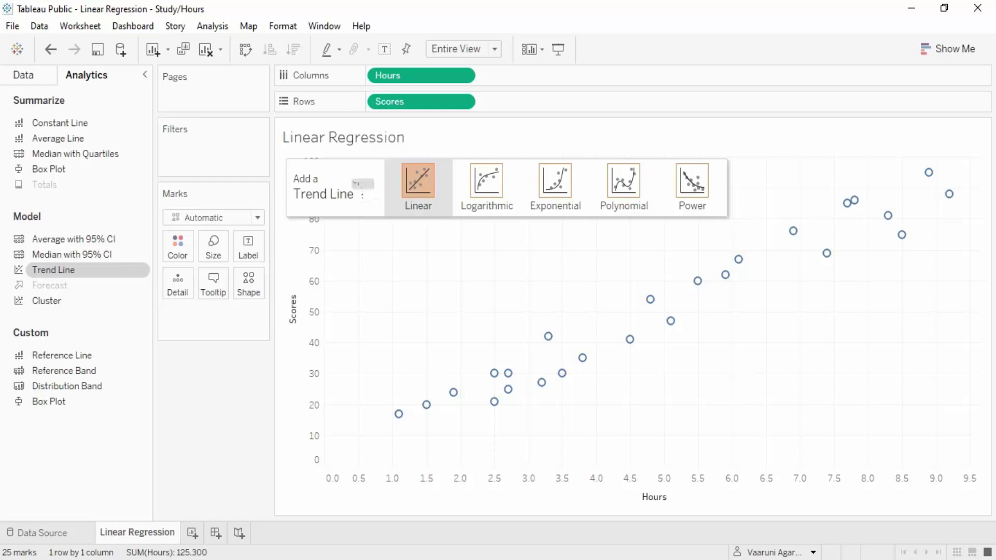
Step: Drop a Linear trend line and show Scores = 9.7758*Hours + 2.48367, R-Squared 0.952948
drag(363, 186, 406, 198)
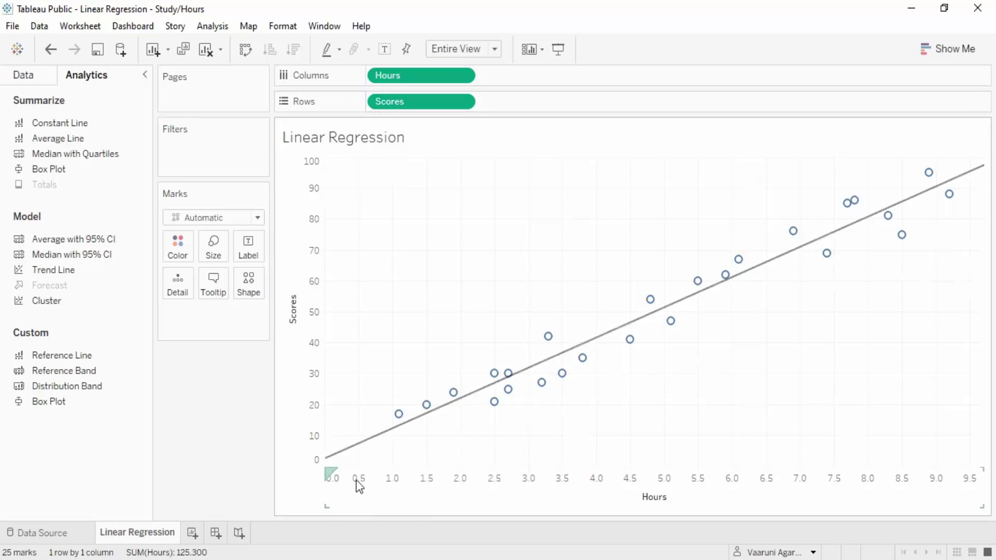
click(591, 335)
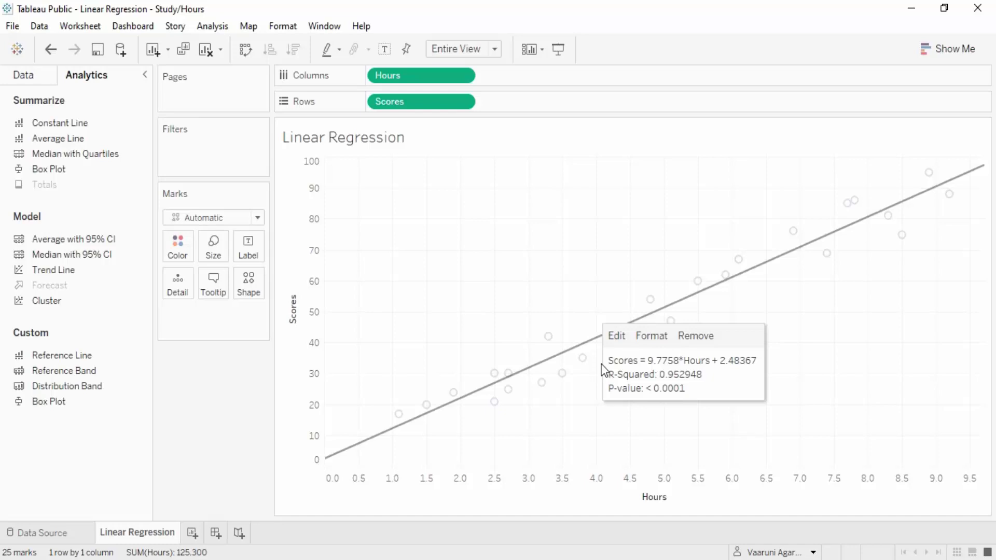
Step: Select the linear trend line to show its R-Squared 0.952948 tooltip with Edit, Format, Remove options
click(663, 312)
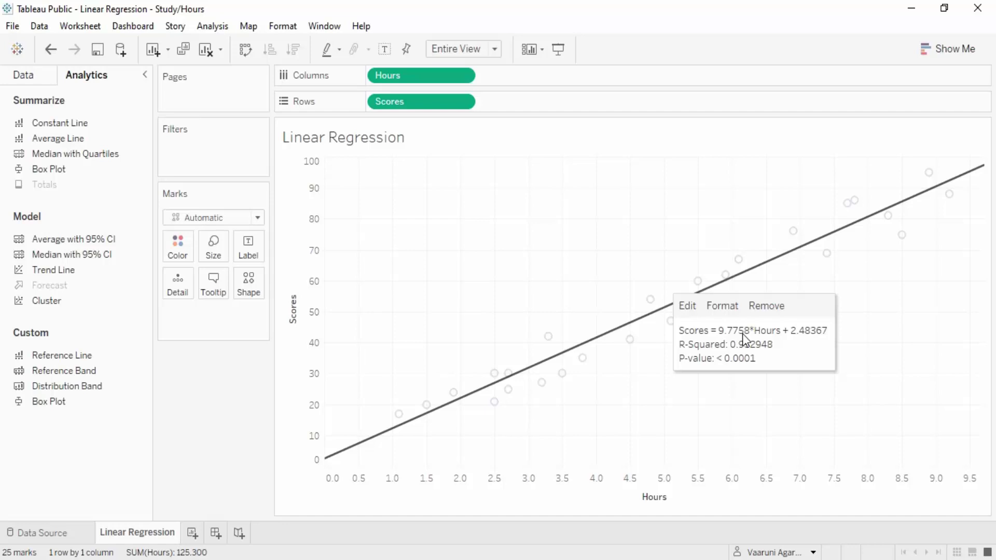
mouse_move(717, 291)
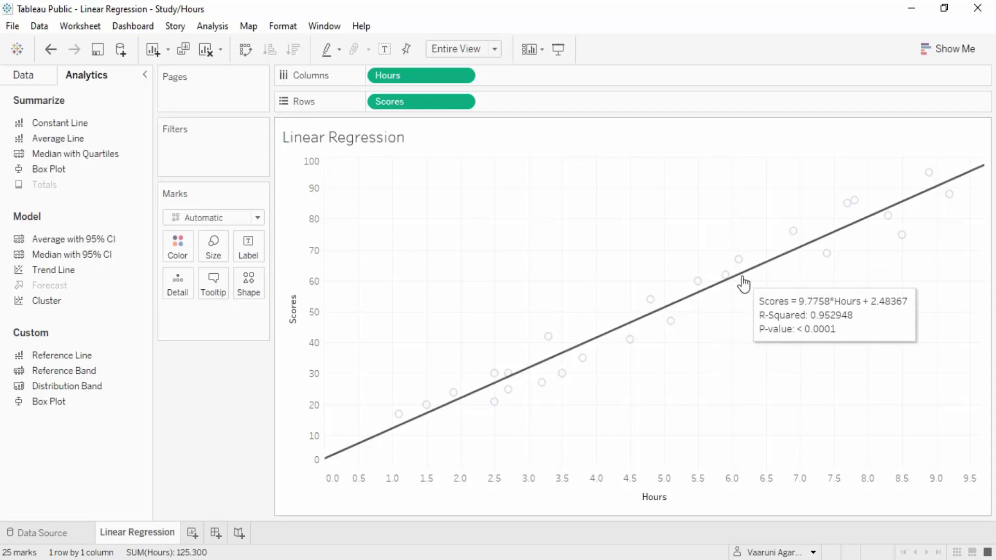
click(743, 283)
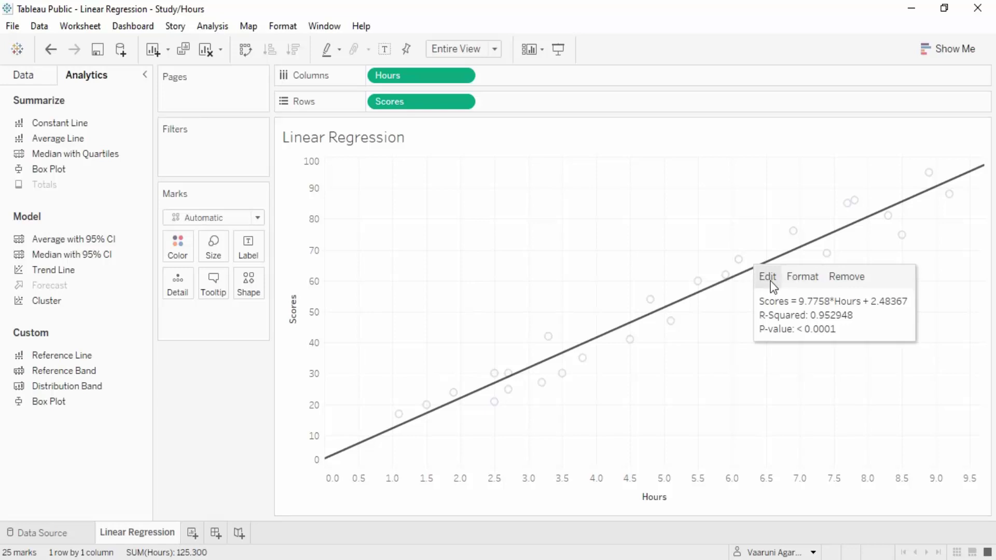
Step: In Trend Lines Options, try the Logarithmic, Exponential and Power models in turn
click(767, 277)
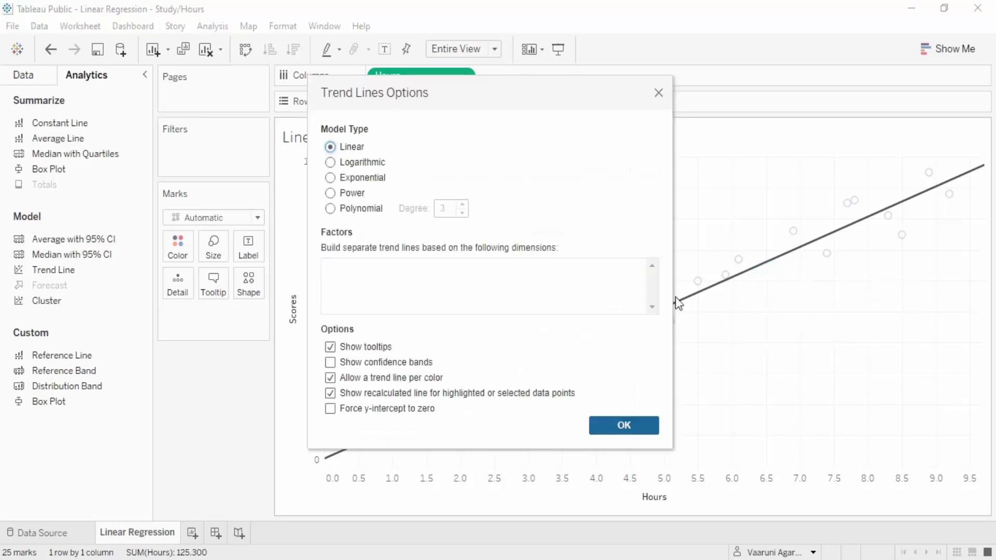
drag(408, 105, 587, 137)
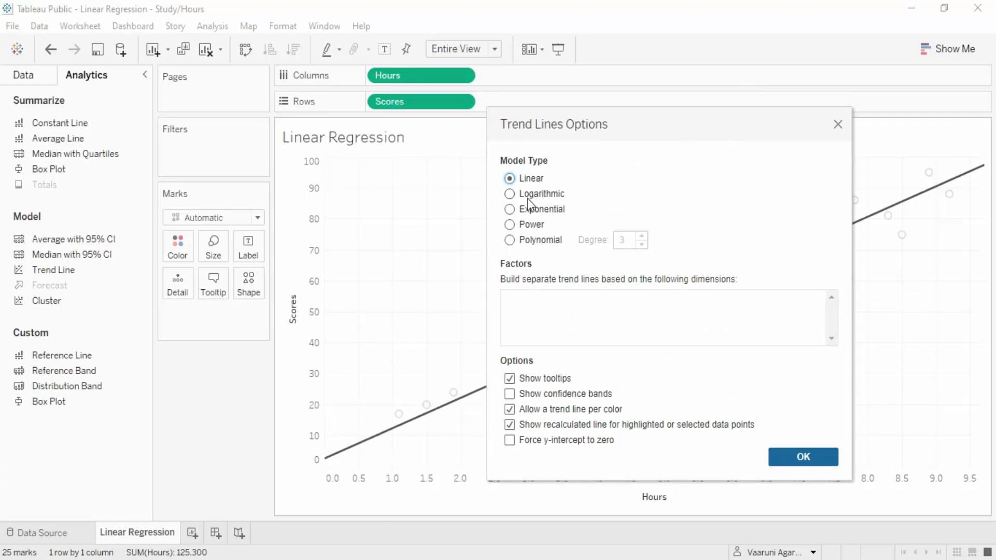
click(512, 195)
drag(652, 120, 233, 98)
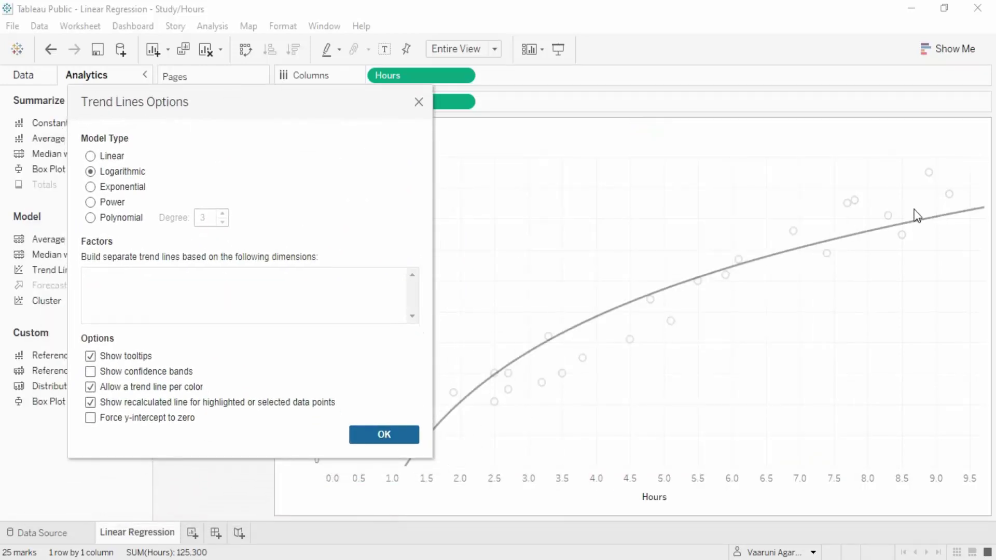
click(89, 186)
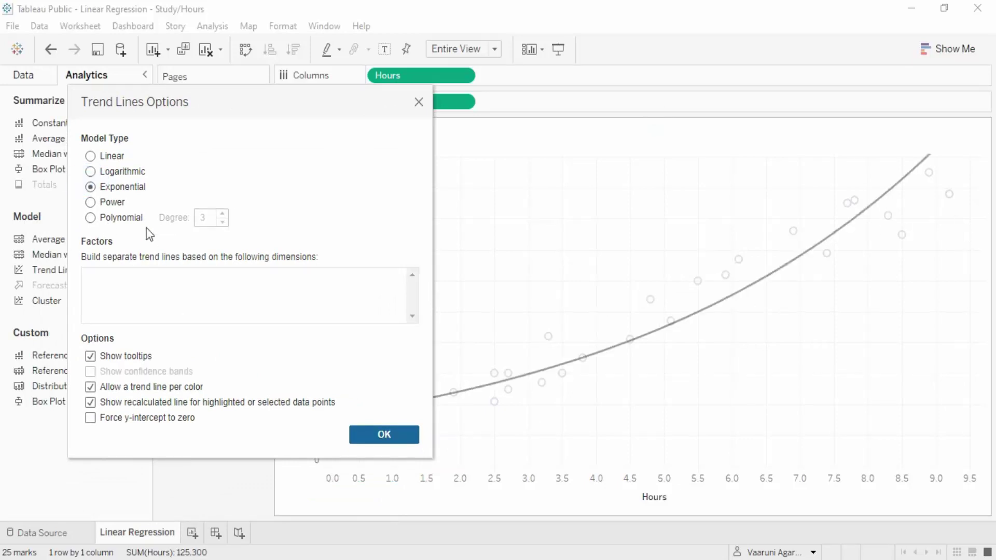
click(90, 202)
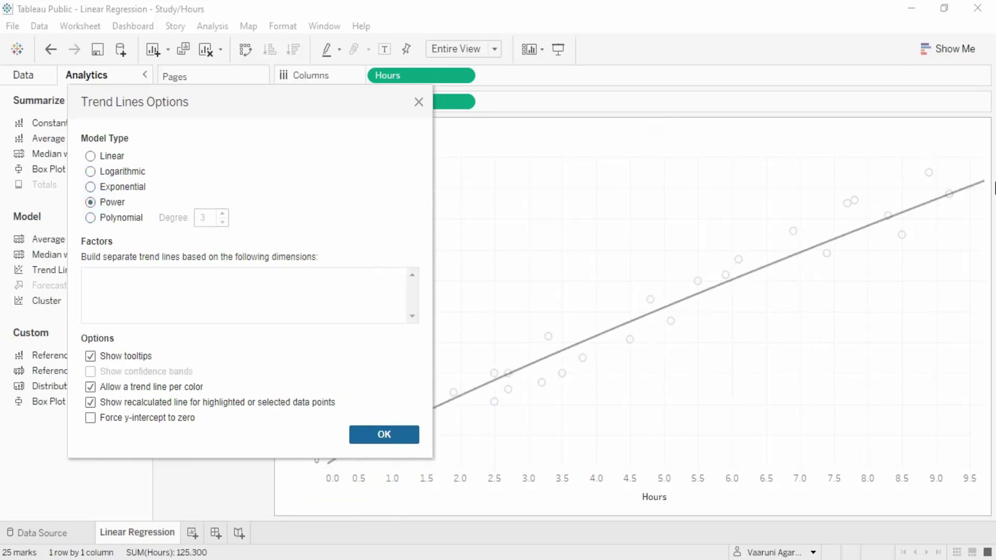
Step: Switch to a Polynomial model, setting degree 2 and then degree 5
click(91, 218)
double_click(203, 218)
drag(202, 218, 186, 222)
text(2)
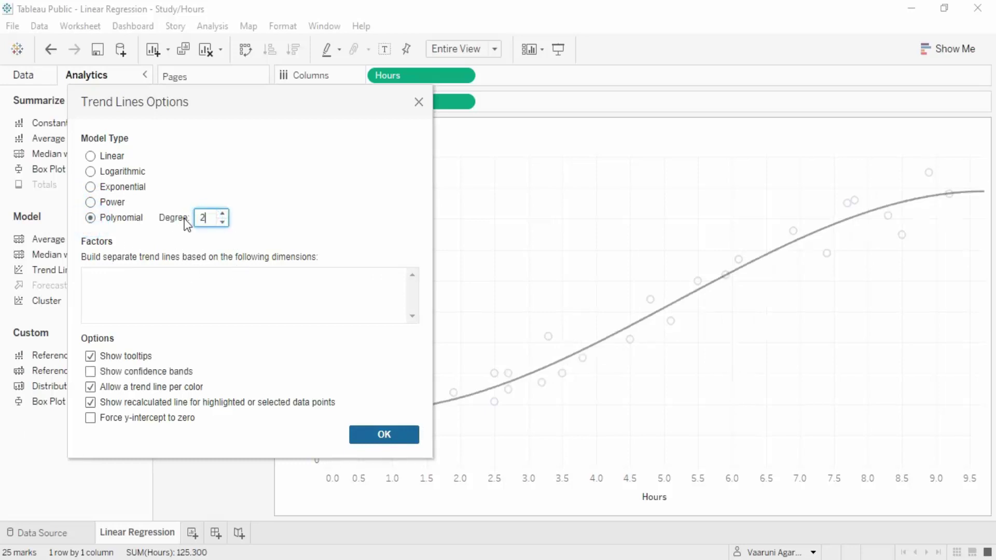
click(323, 235)
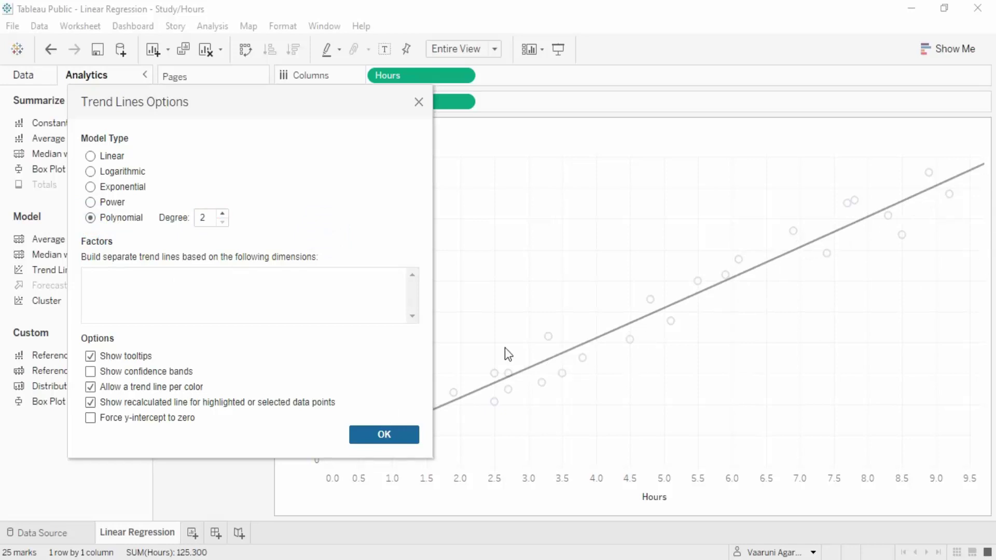
double_click(211, 220)
text(5)
click(269, 229)
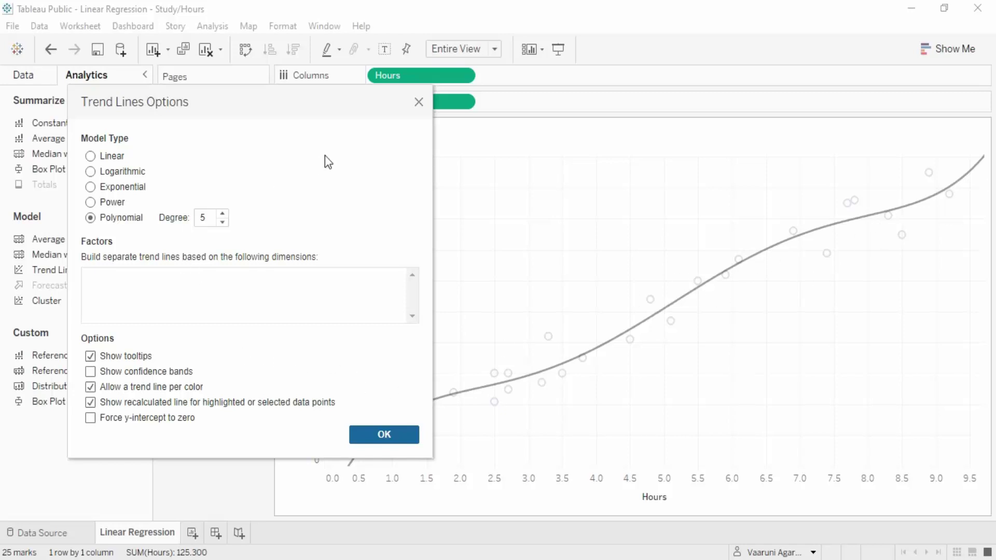
mouse_move(282, 100)
mouse_down()
mouse_move(5, 360)
mouse_move(268, 92)
mouse_up()
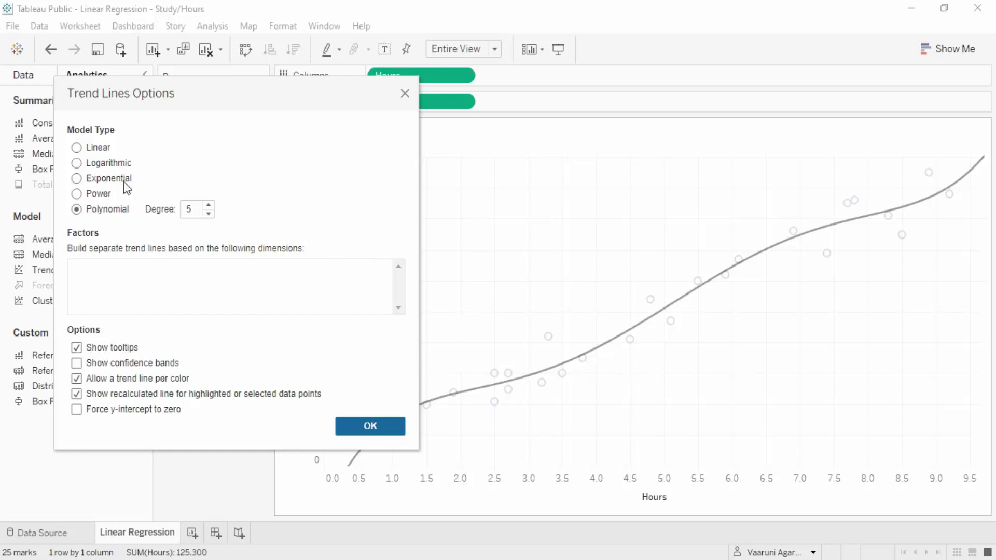
Step: Apply the degree-5 polynomial trend and view its R-Squared 0.962916 and P-value < 0.0001
click(385, 431)
mouse_move(623, 337)
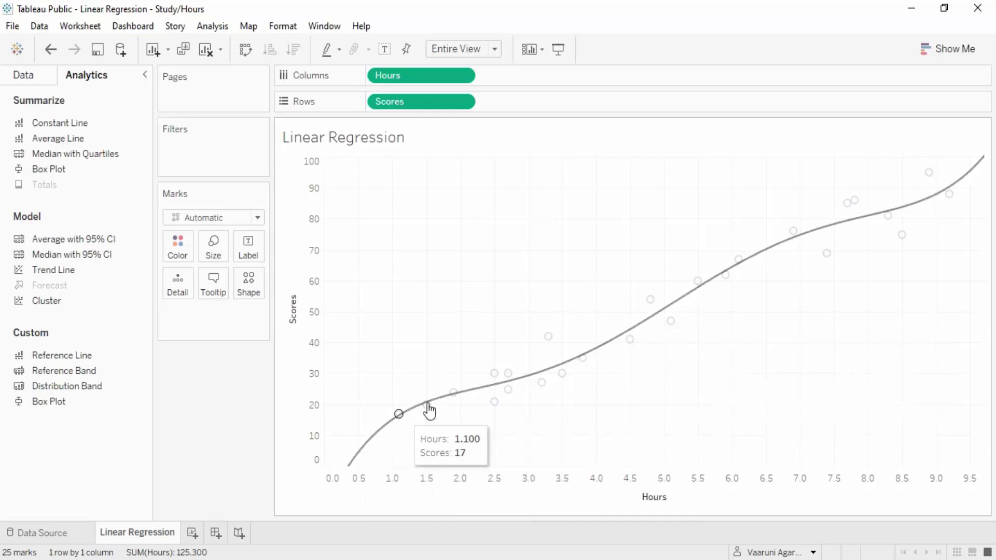
click(454, 281)
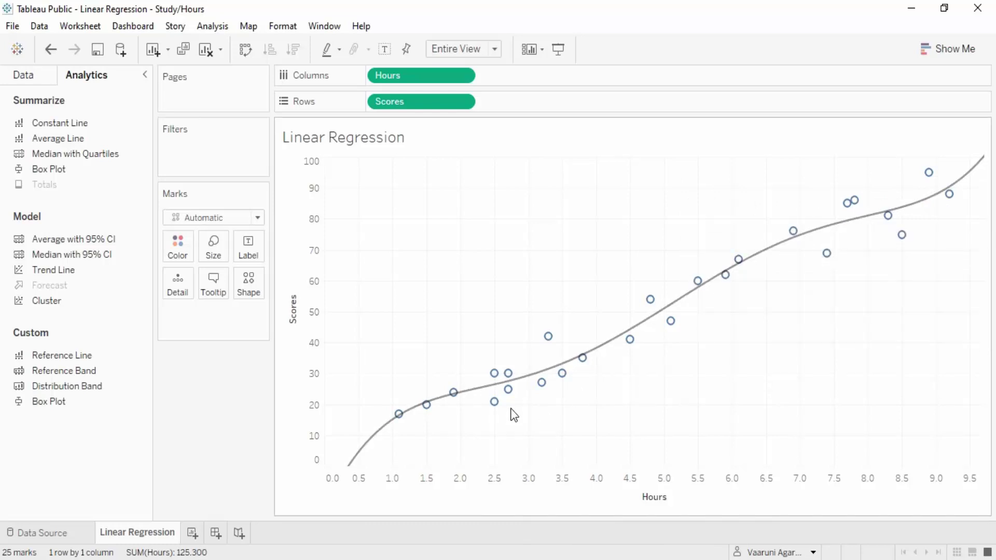
mouse_move(830, 238)
Step: Change the trend line back to Linear with Show confidence bands turned on
click(781, 245)
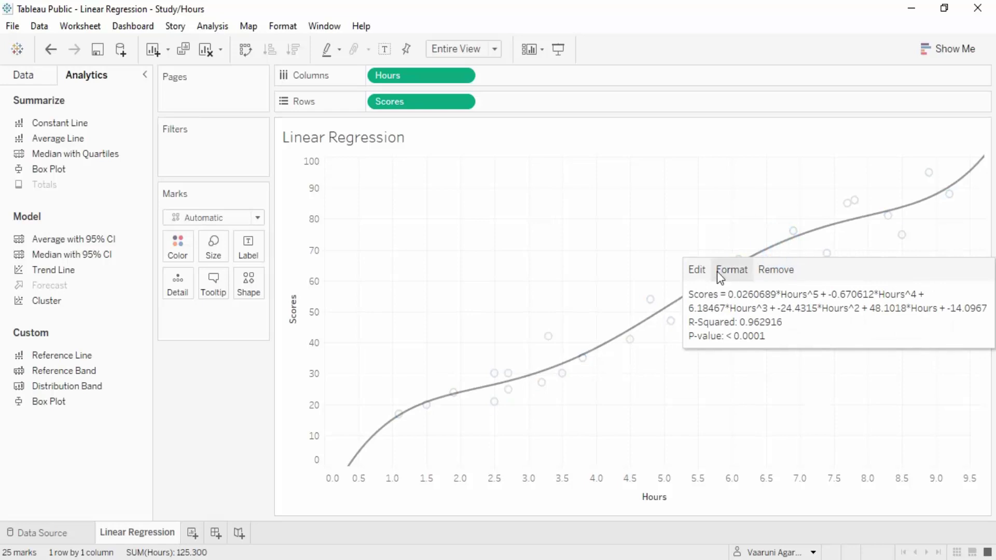
click(694, 265)
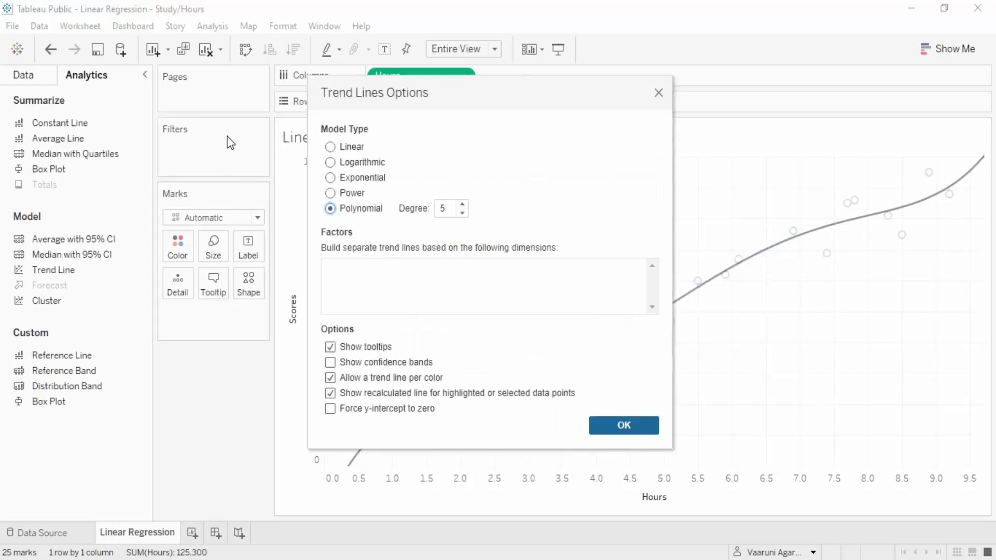
click(330, 147)
drag(512, 81, 752, 98)
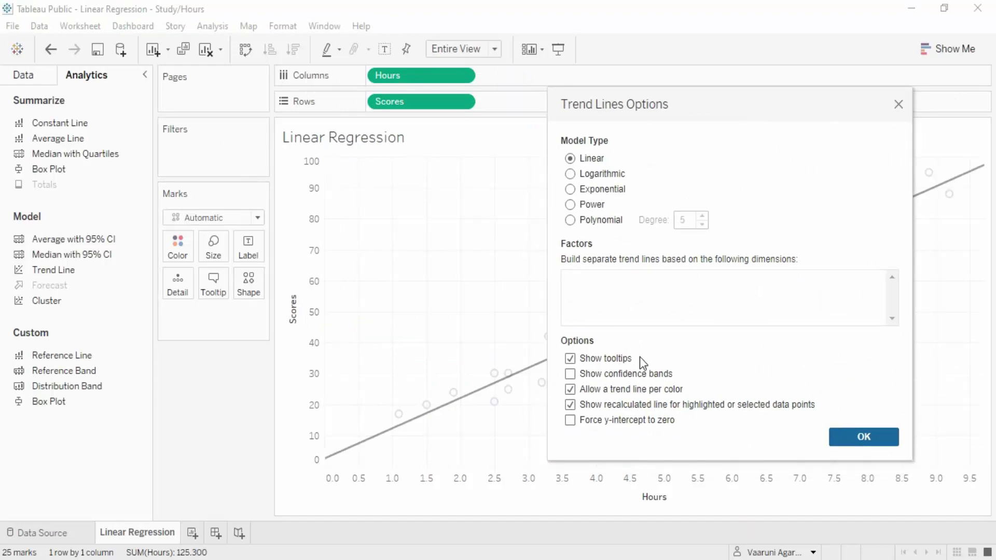
click(571, 374)
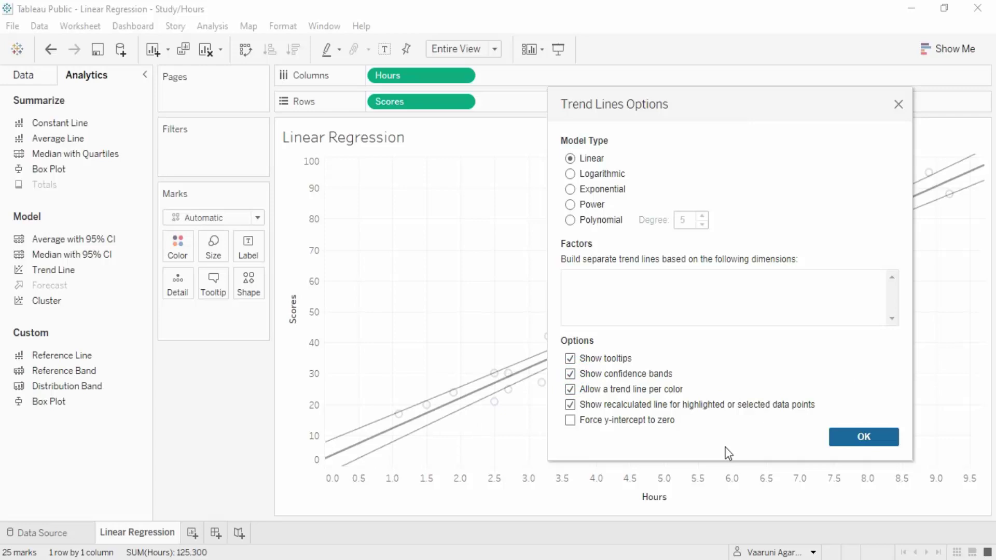
click(883, 437)
mouse_move(383, 424)
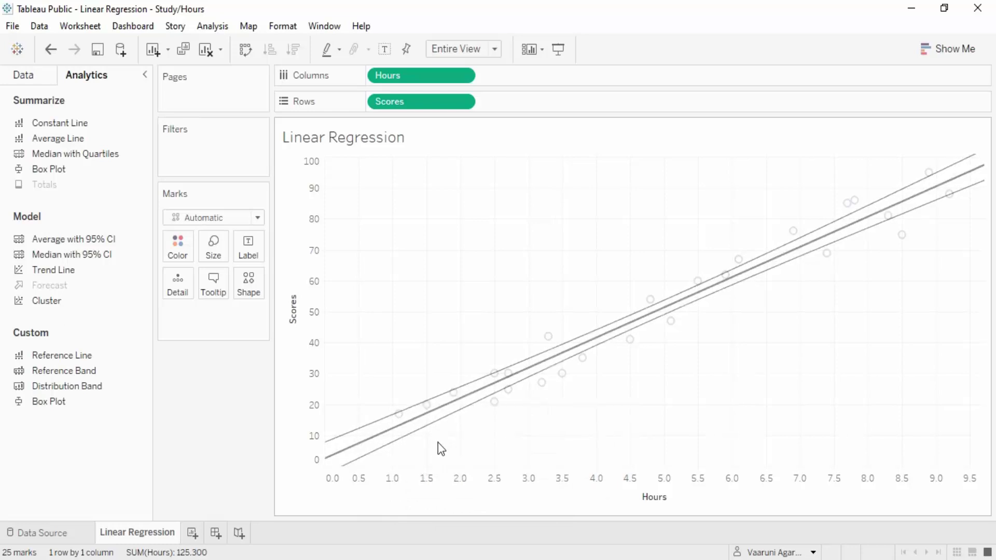
Step: Open the trend line's Format Lines options and close them again
click(448, 411)
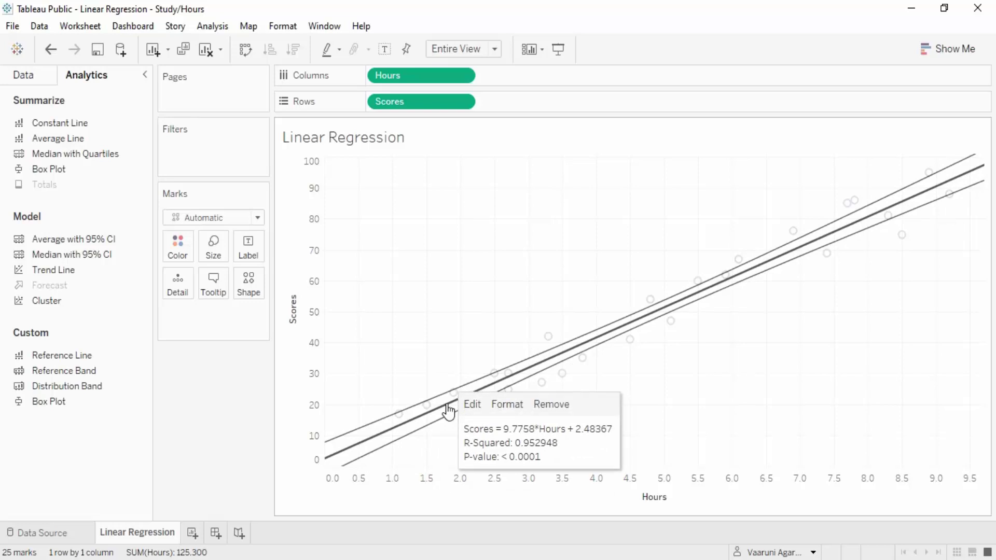
click(508, 404)
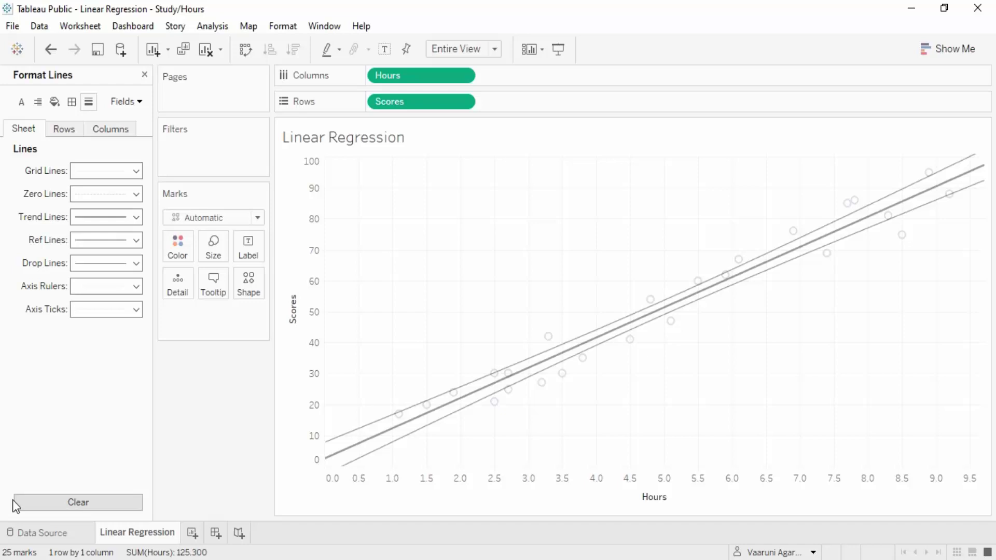
click(145, 76)
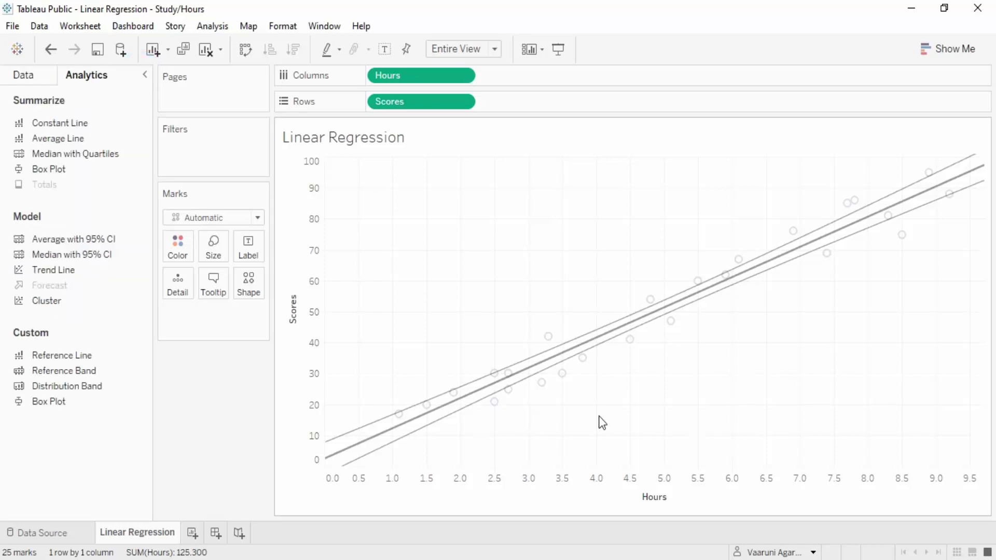
Step: Open the trend line's description and move its window down and to the right
right_click(591, 340)
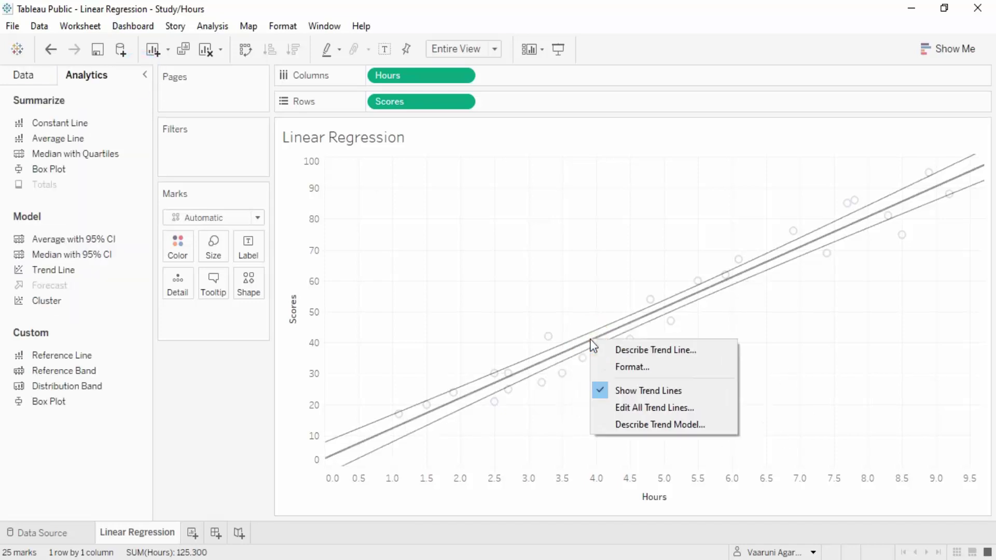
click(607, 349)
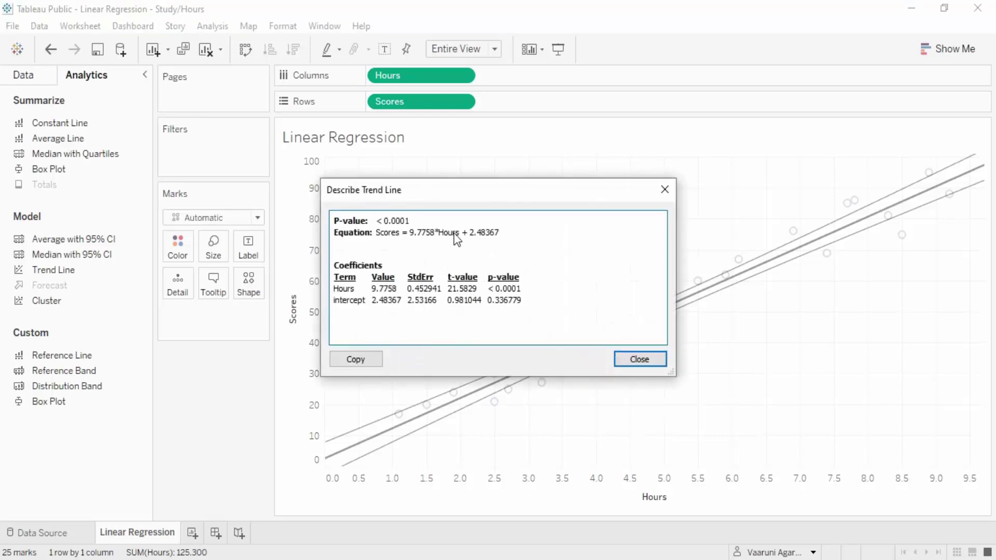
click(447, 191)
drag(446, 192, 558, 235)
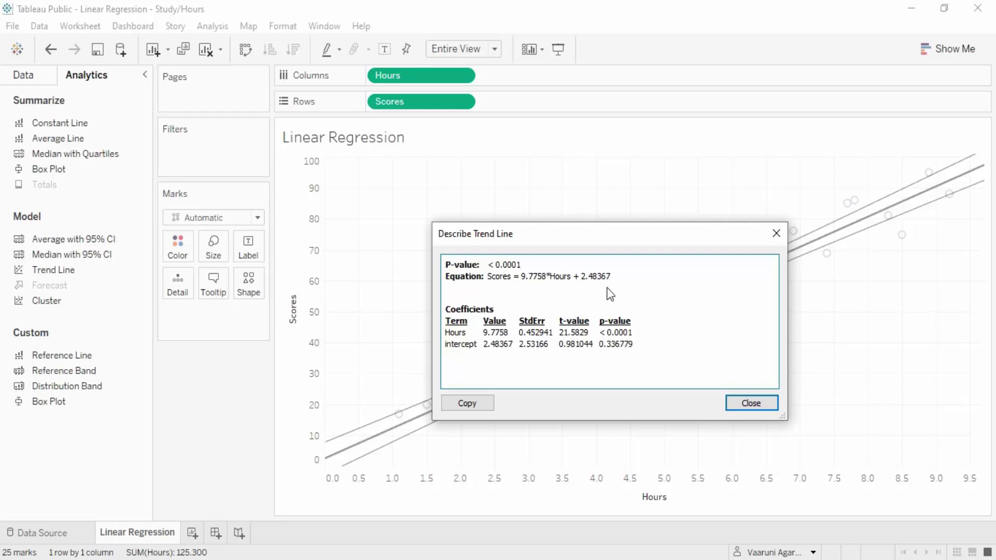
Step: Copy the P-value and equation lines from the trend line description, then close it
drag(444, 262, 614, 278)
click(451, 404)
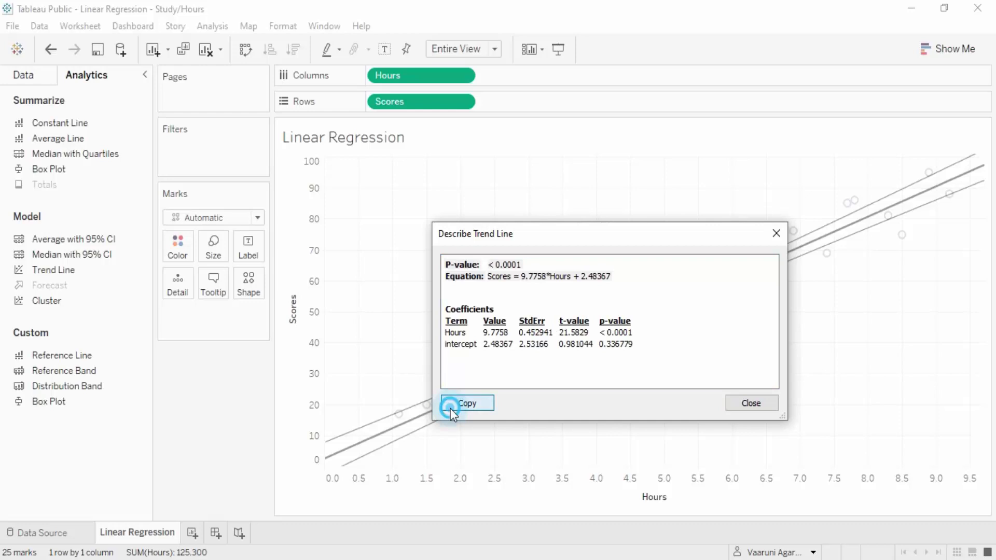
click(568, 352)
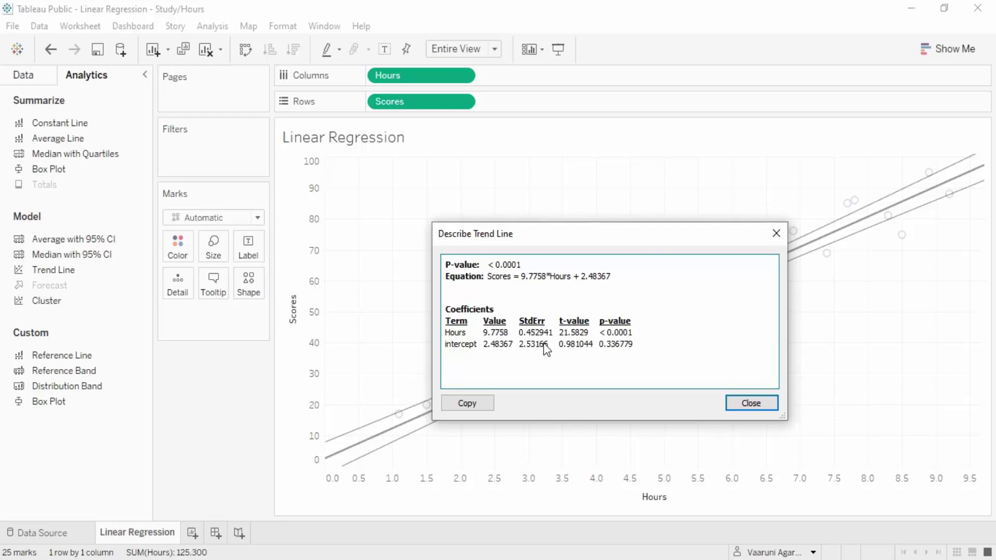
click(756, 404)
Step: Open the Describe Trend Model window and move it down and to the right
right_click(439, 413)
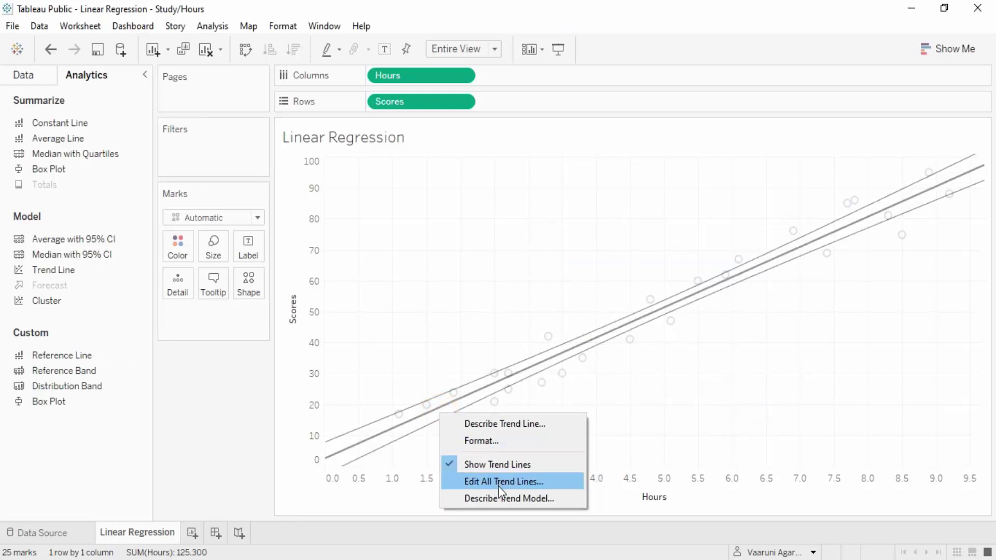
click(504, 498)
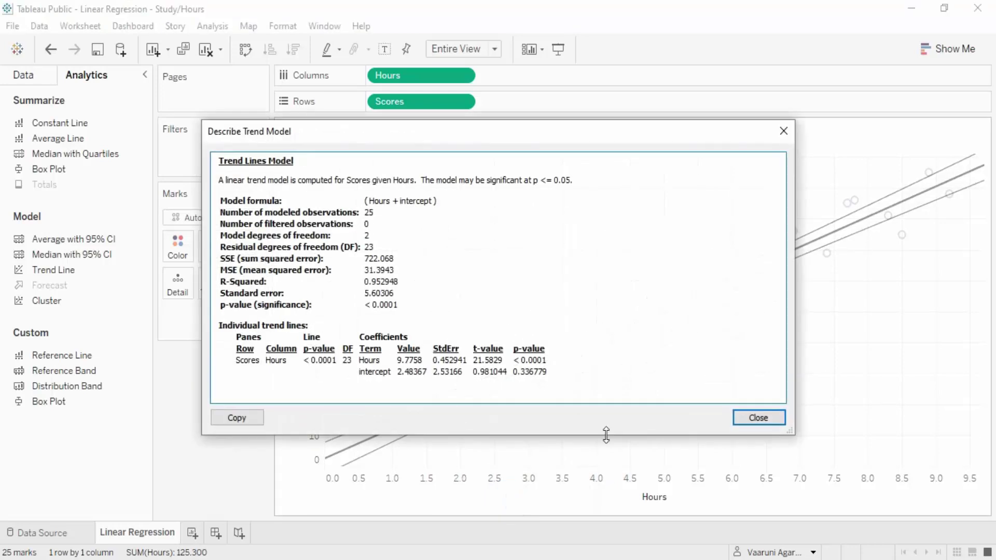
drag(414, 137, 554, 212)
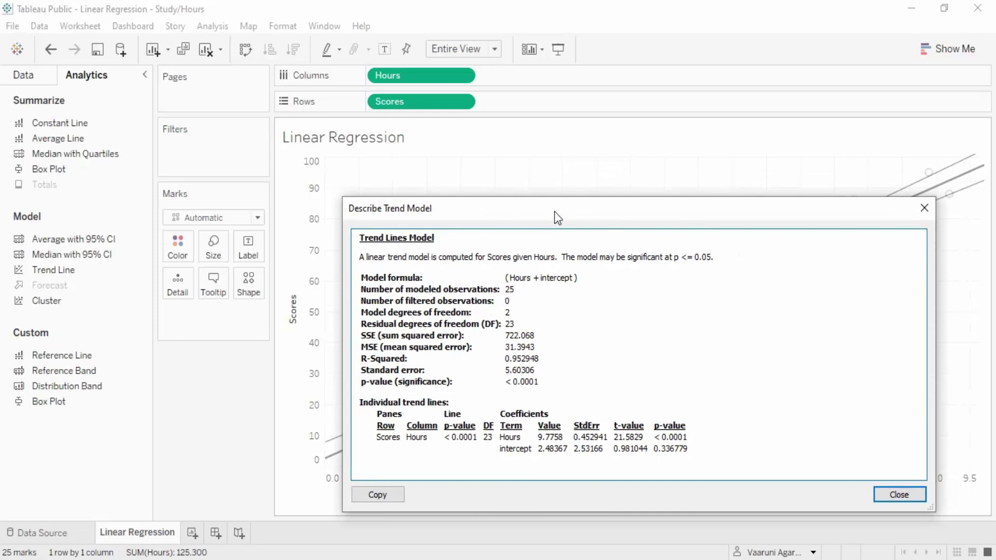
Step: Review the model statistics: 25 observations, SSE 722.068, R-squared 0.952948, p-value below 0.0001
triple_click(368, 258)
click(515, 261)
click(366, 385)
drag(528, 392, 530, 389)
click(538, 389)
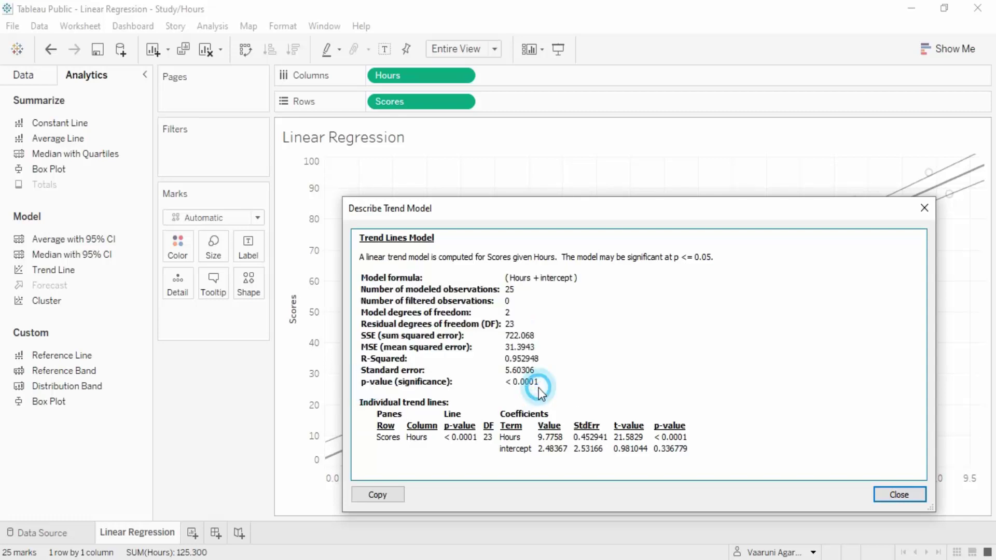